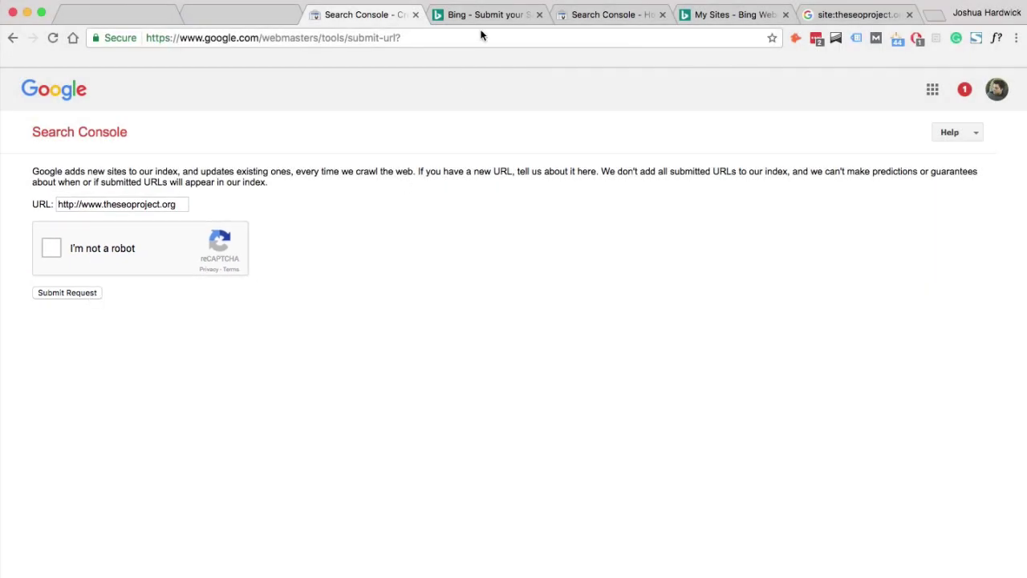
# Switch over to the Bing site submission page.
pyautogui.click(486, 16)
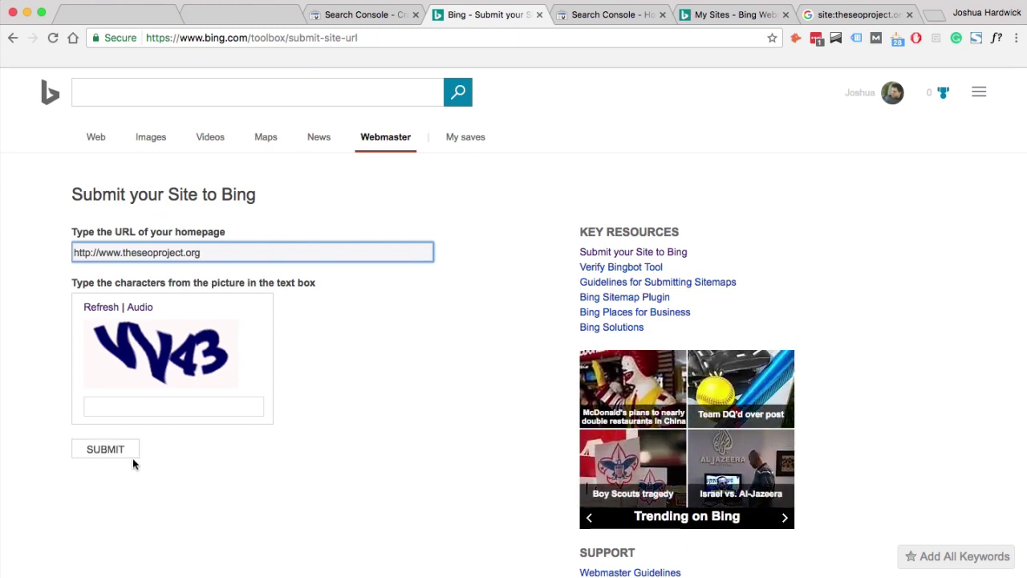
# Return to the Search Console home and cancel the Add a Property dialog unchanged.
pyautogui.click(614, 18)
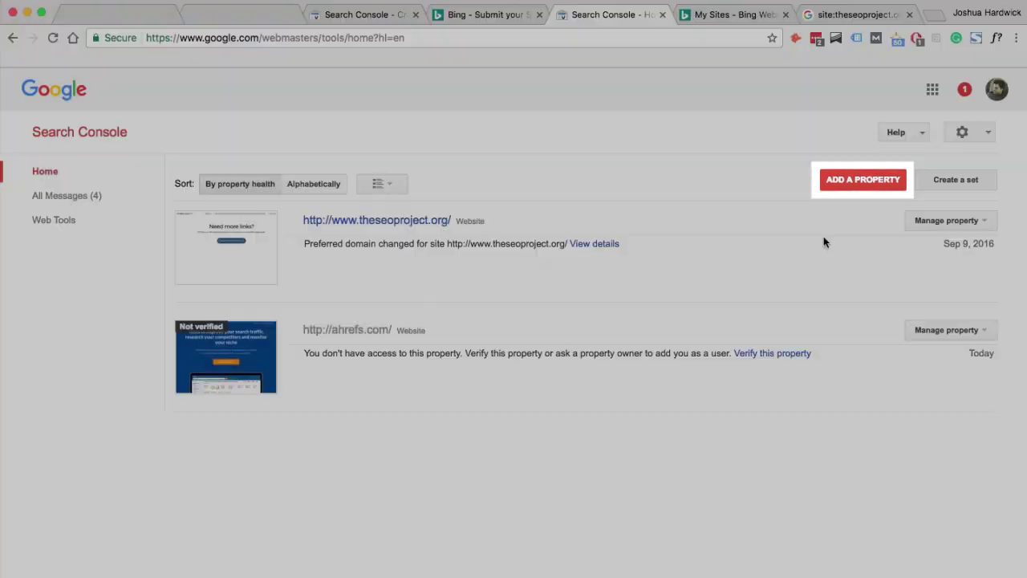
pyautogui.click(858, 180)
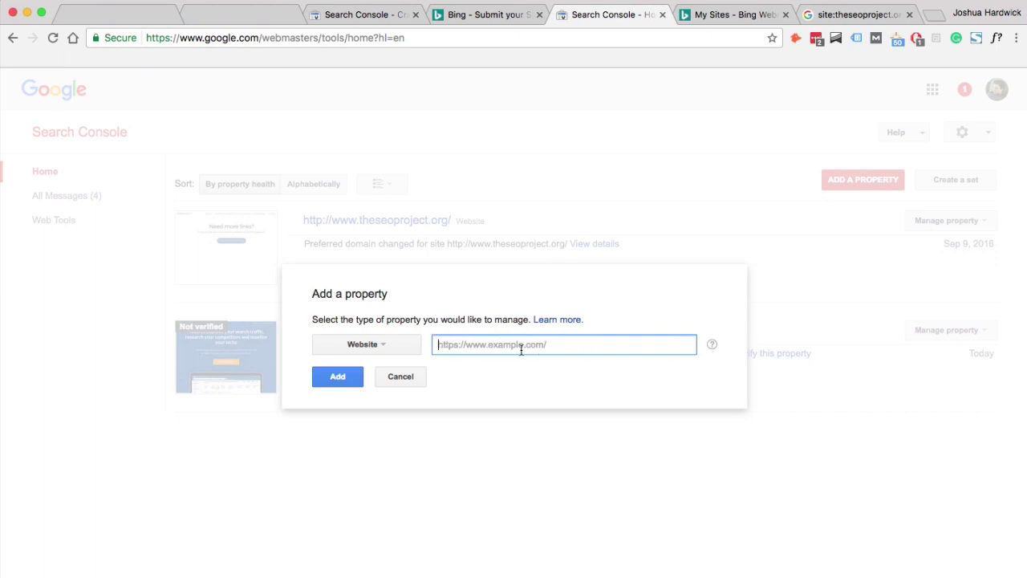
pyautogui.click(410, 382)
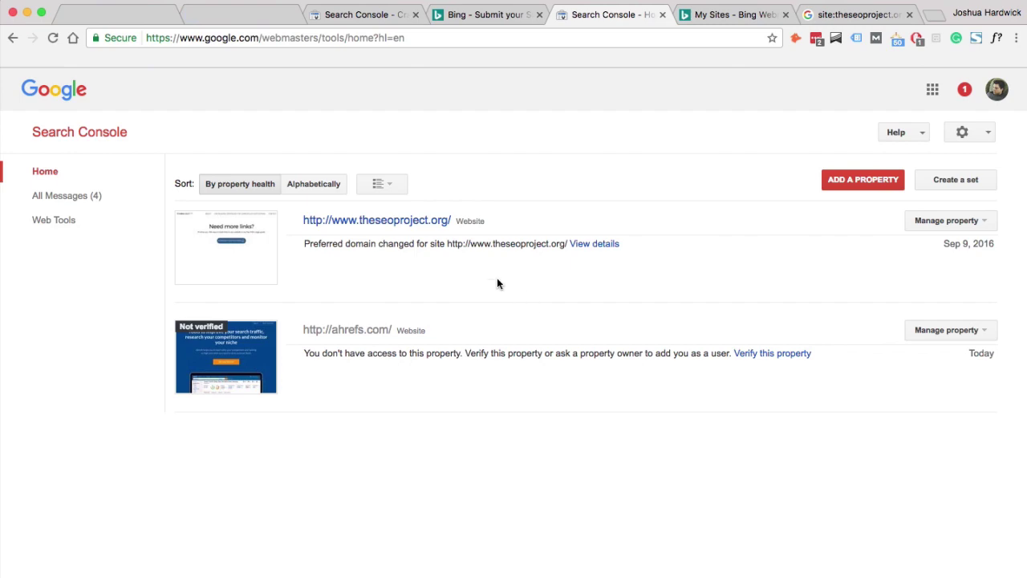
# Open theseoproject.org's Crawl > Sitemaps report, showing 384 pages submitted and 382 indexed.
pyautogui.click(435, 223)
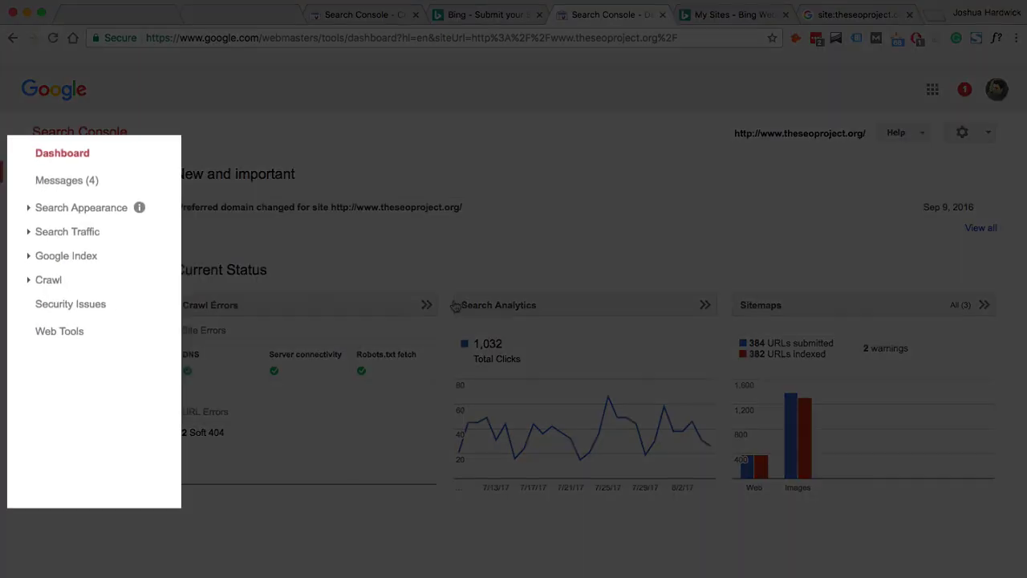
pyautogui.click(59, 277)
pyautogui.click(103, 380)
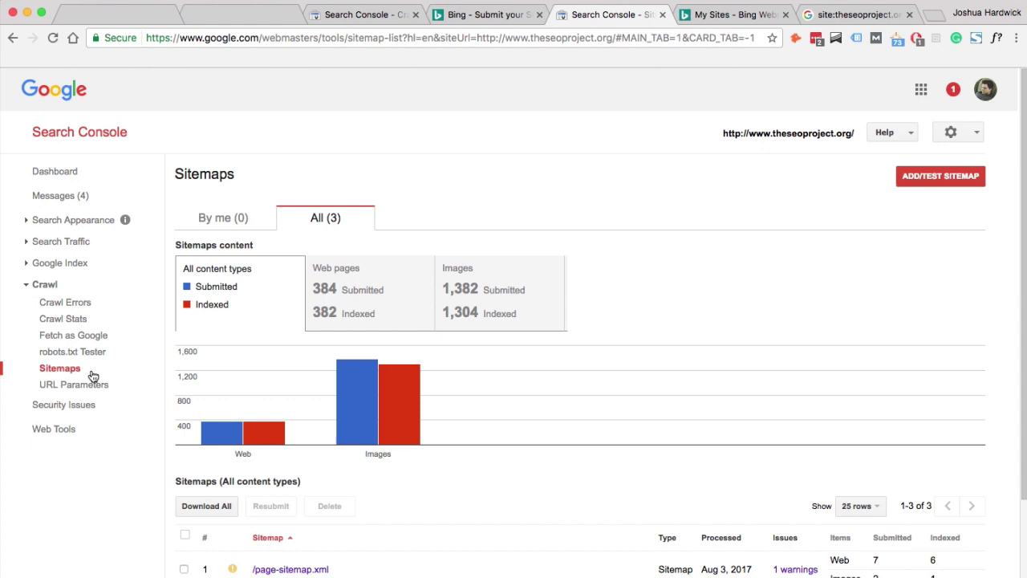
pyautogui.scroll(-2, 93, 376)
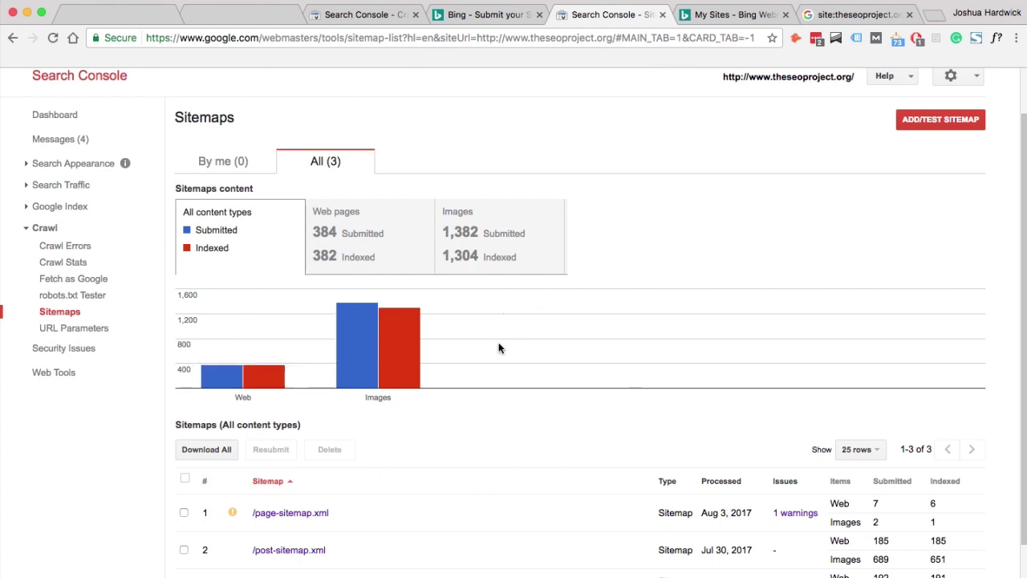
pyautogui.scroll(2, 488, 371)
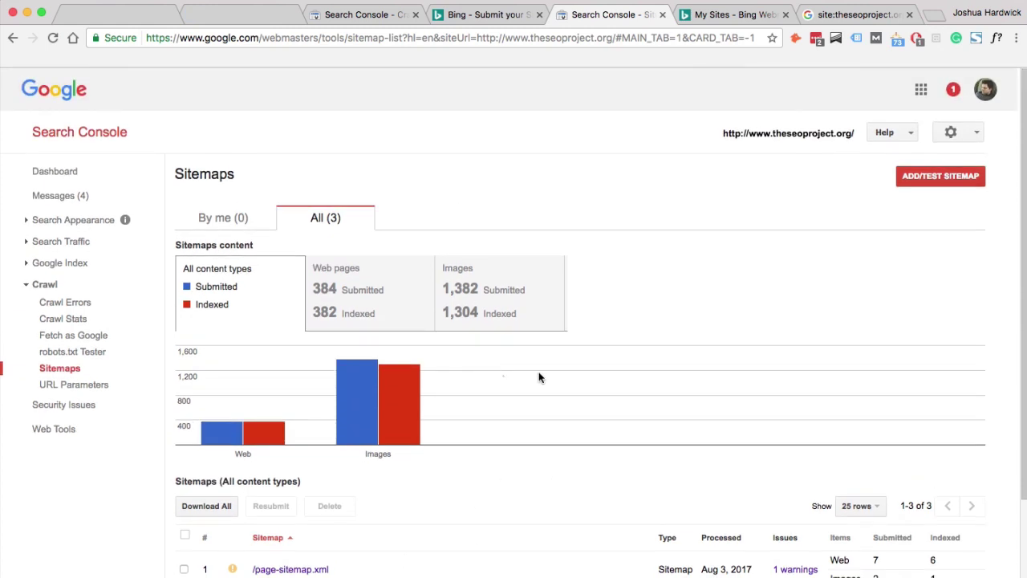
pyautogui.click(972, 175)
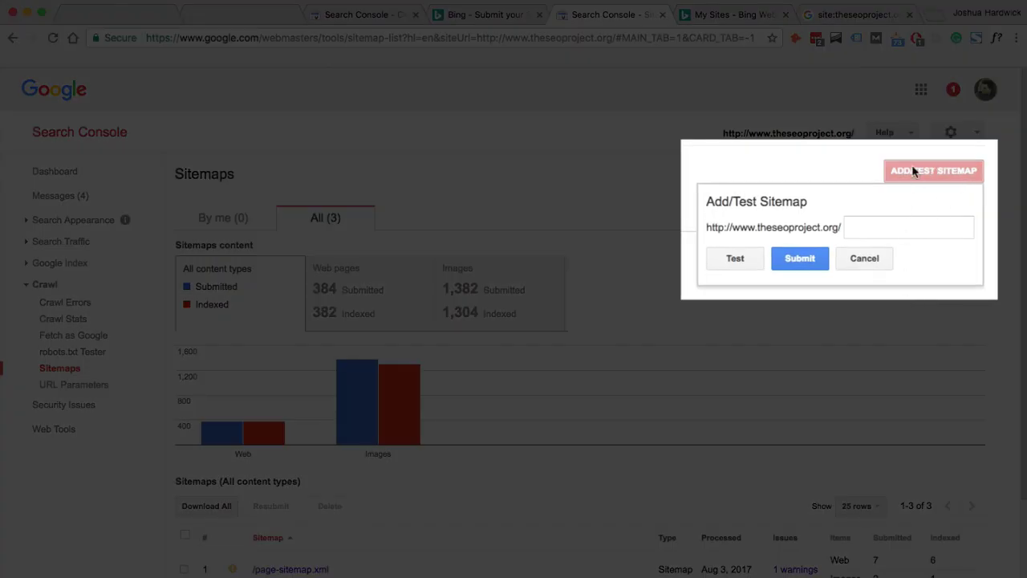
pyautogui.click(857, 227)
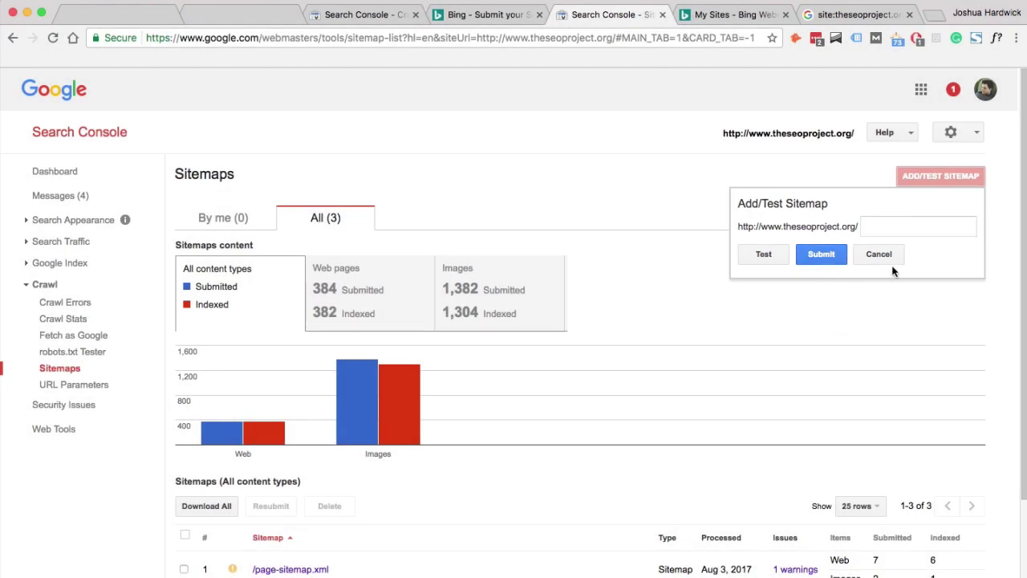
pyautogui.click(887, 259)
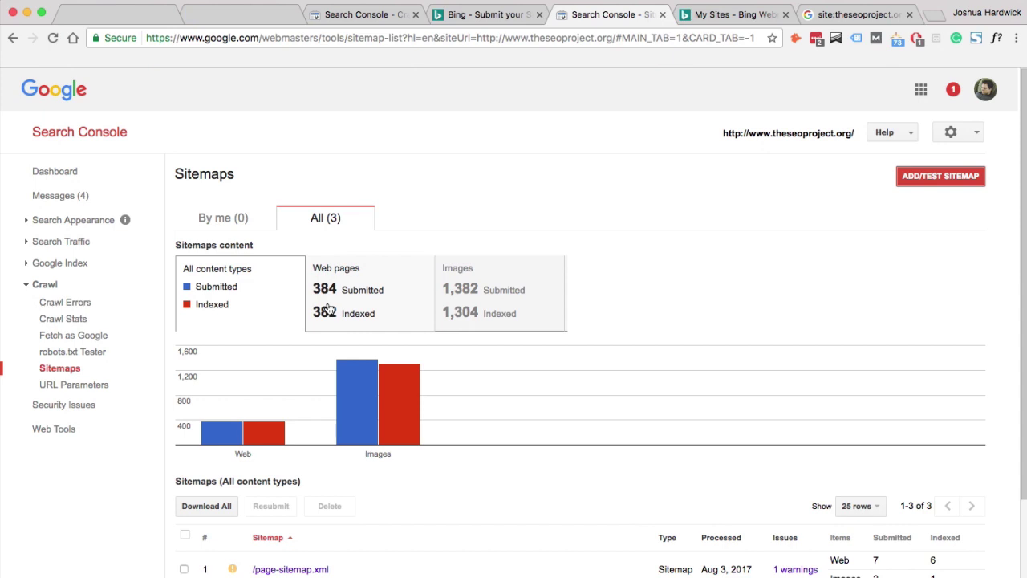
pyautogui.click(740, 14)
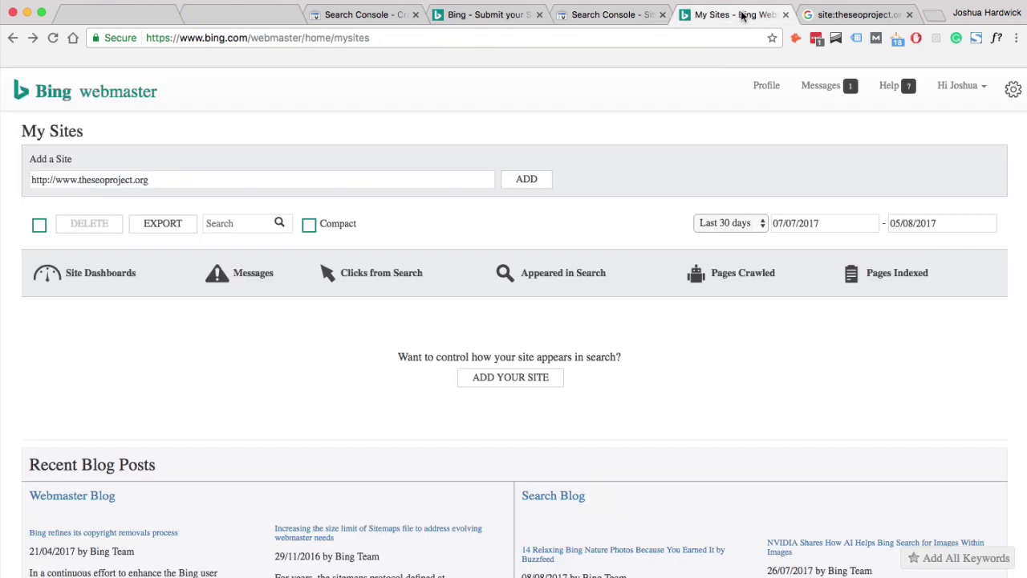
pyautogui.click(446, 186)
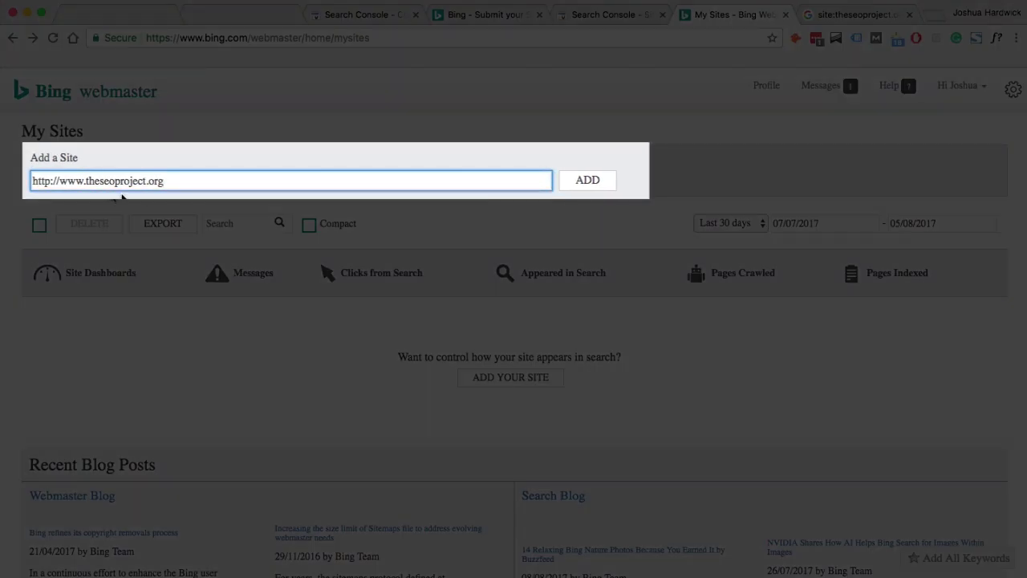
pyautogui.click(586, 182)
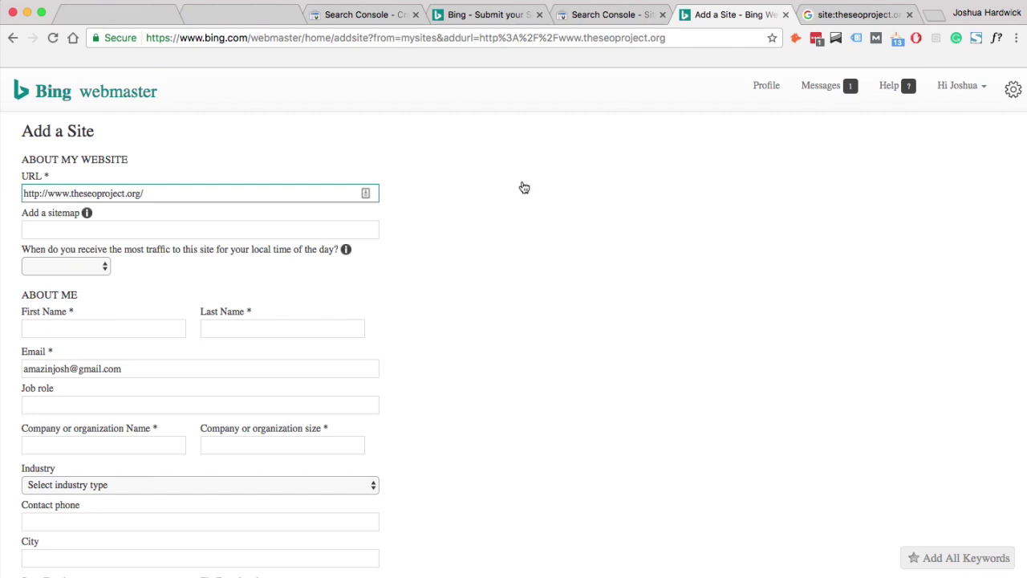
pyautogui.click(330, 231)
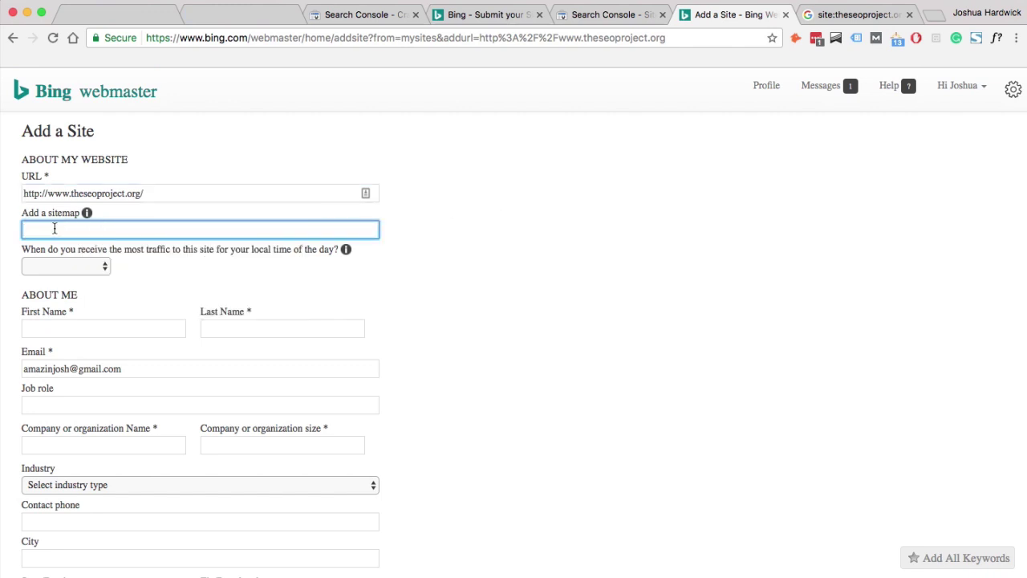
pyautogui.scroll(-5, 140, 265)
pyautogui.scroll(-2, 139, 262)
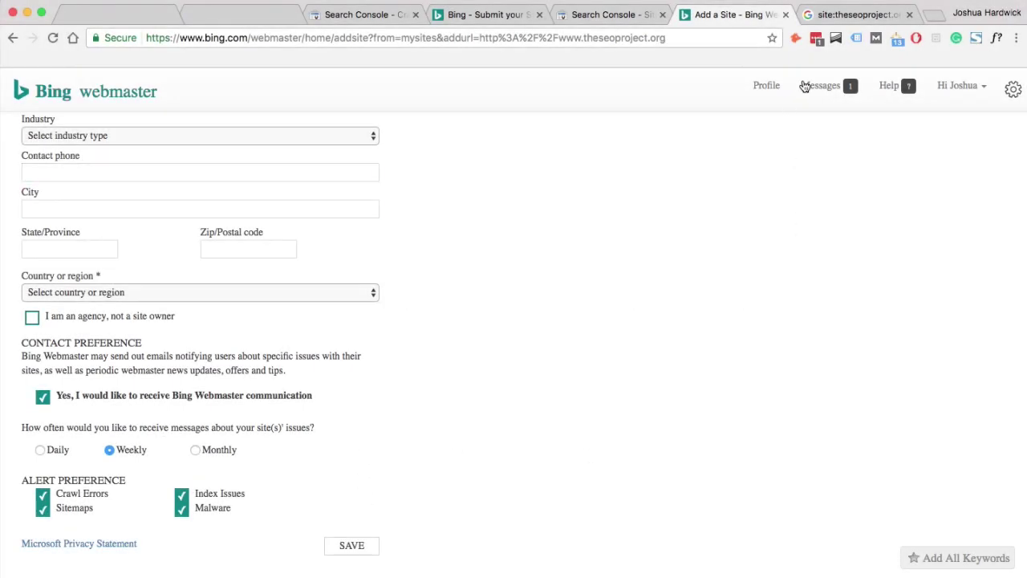
pyautogui.click(842, 16)
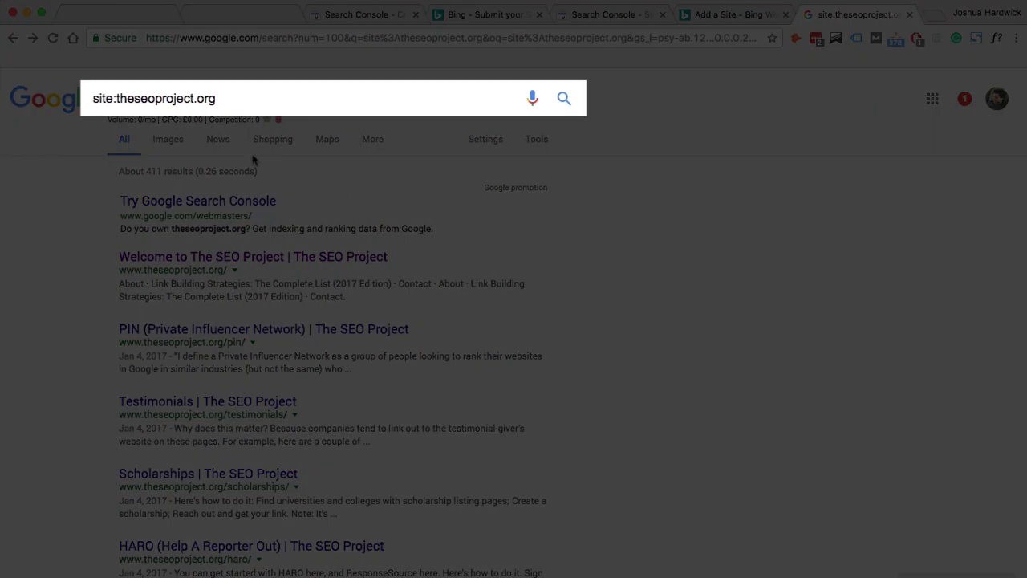
# Re-run the site:theseoproject.org Google search and review its roughly 411 results.
pyautogui.moveTo(118, 98); pyautogui.dragTo(93, 98)
pyautogui.moveTo(116, 98); pyautogui.dragTo(278, 98)
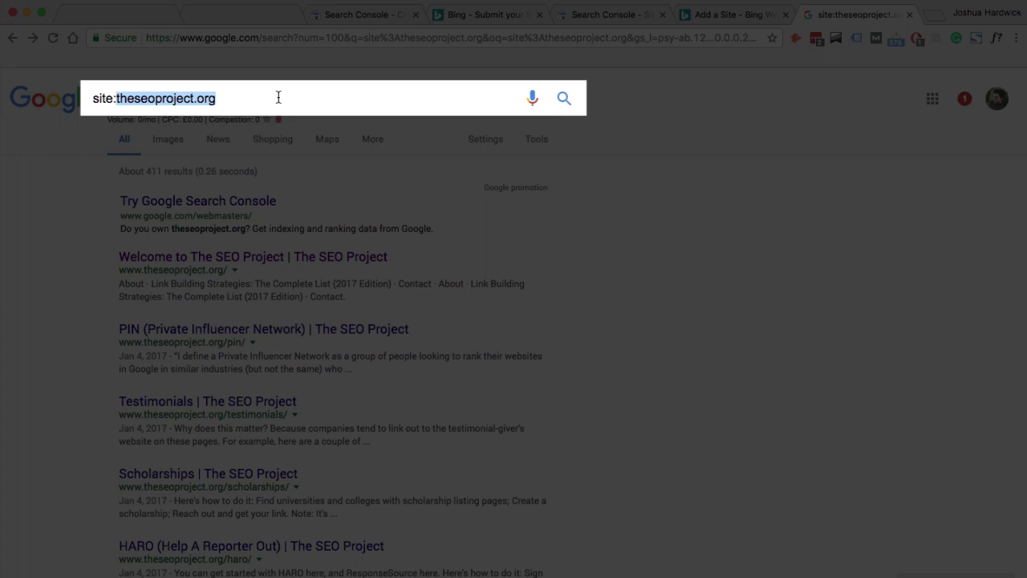
pyautogui.click(279, 97)
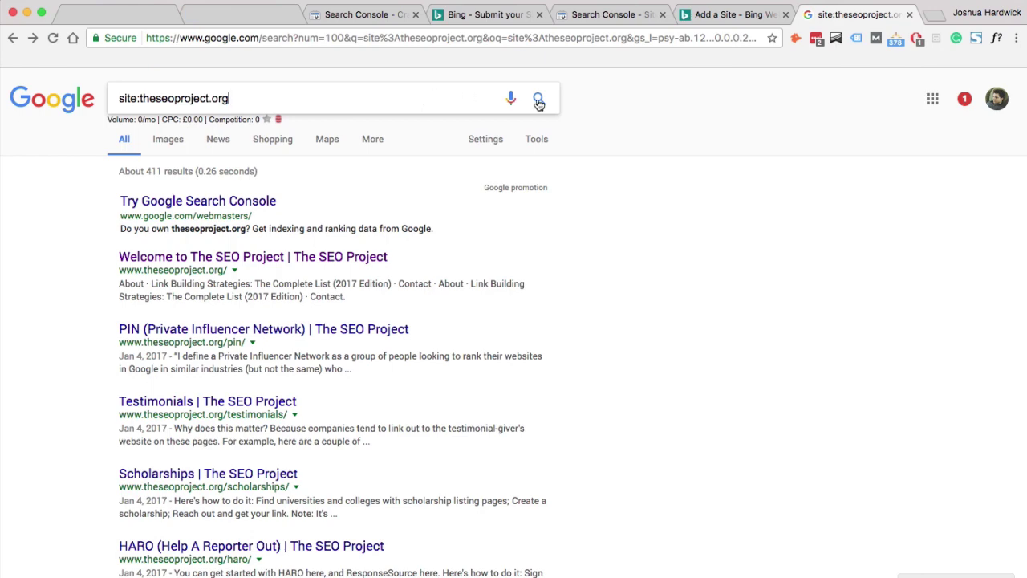
pyautogui.click(539, 98)
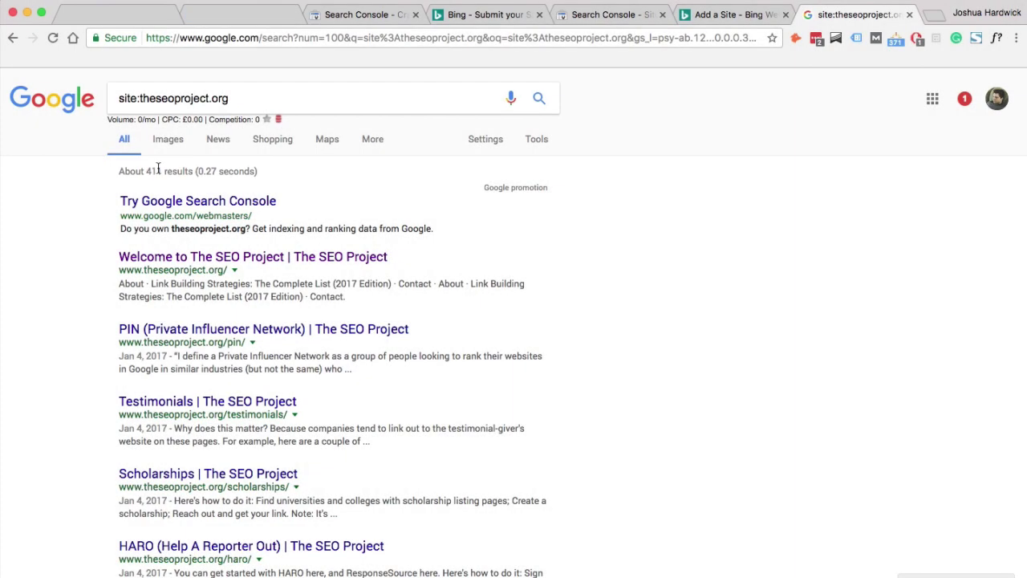
pyautogui.scroll(-5, 210, 199)
pyautogui.scroll(3, 234, 353)
pyautogui.scroll(2, 230, 351)
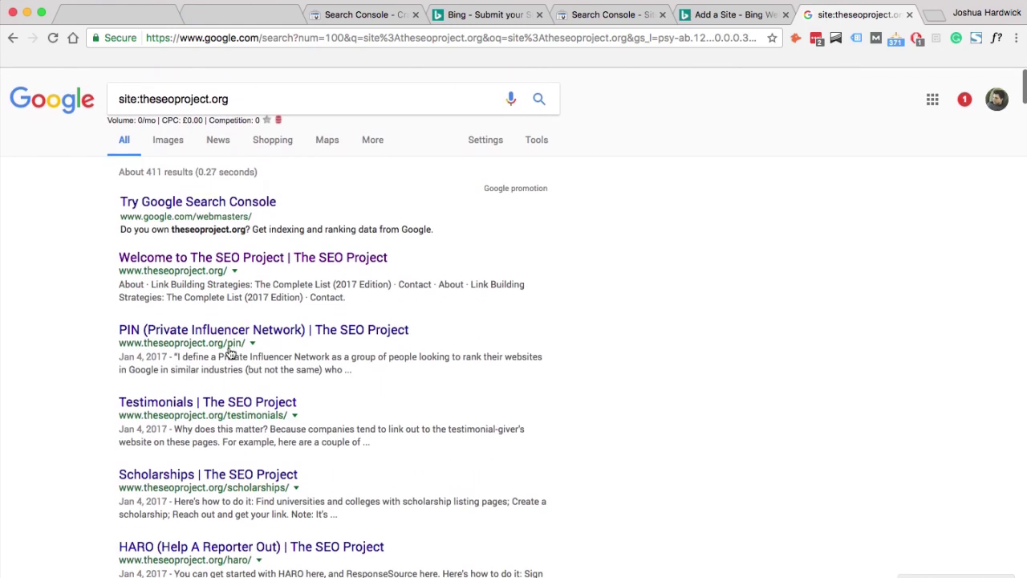
pyautogui.moveTo(139, 98); pyautogui.dragTo(320, 93)
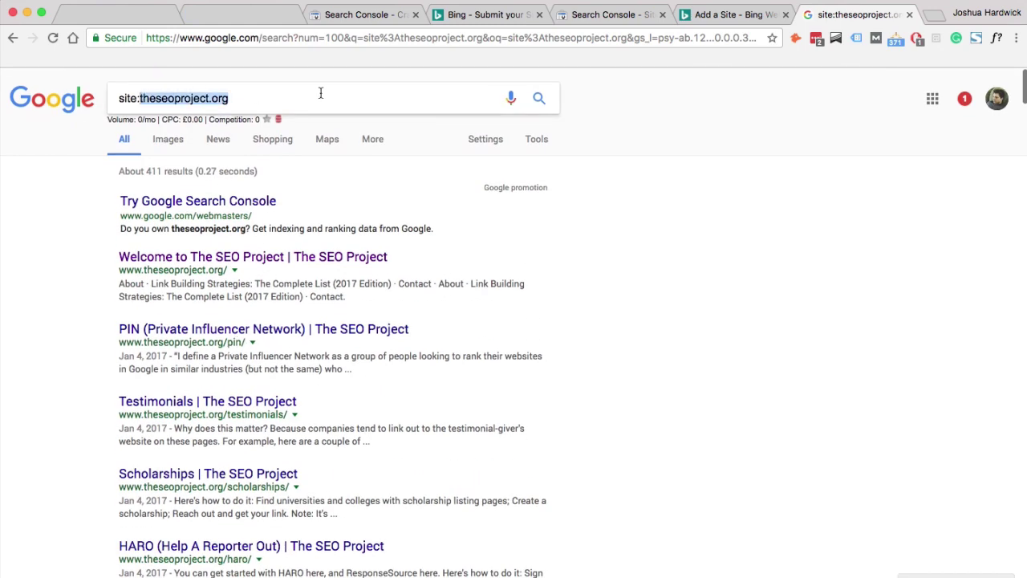
# Search site:theseoproject.org/link-building-strategies/ and confirm it returns the single indexed page.
pyautogui.write('theseoproject.org/link-building-strategies/')
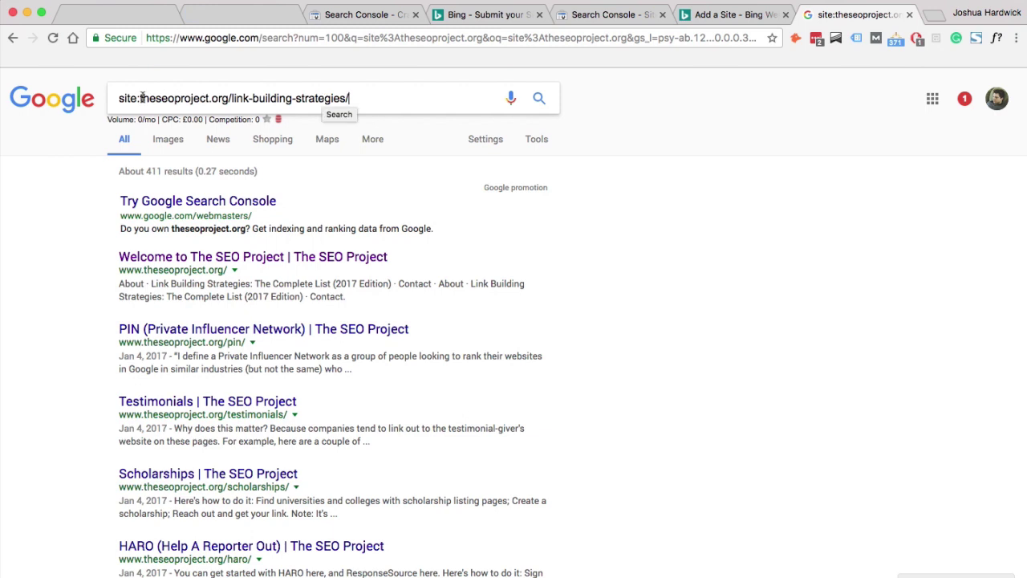
pyautogui.moveTo(140, 98); pyautogui.dragTo(362, 97)
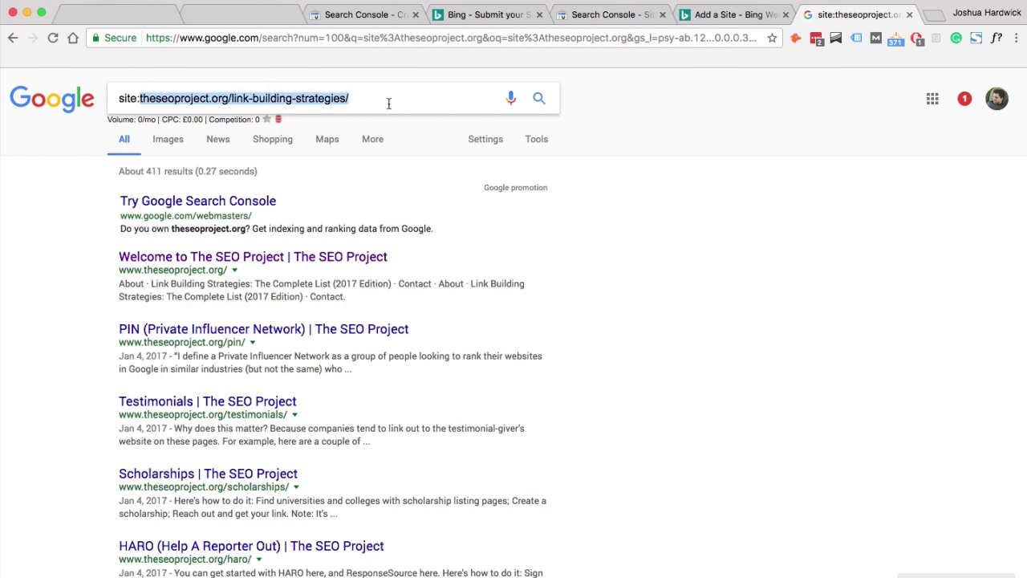
pyautogui.click(529, 105)
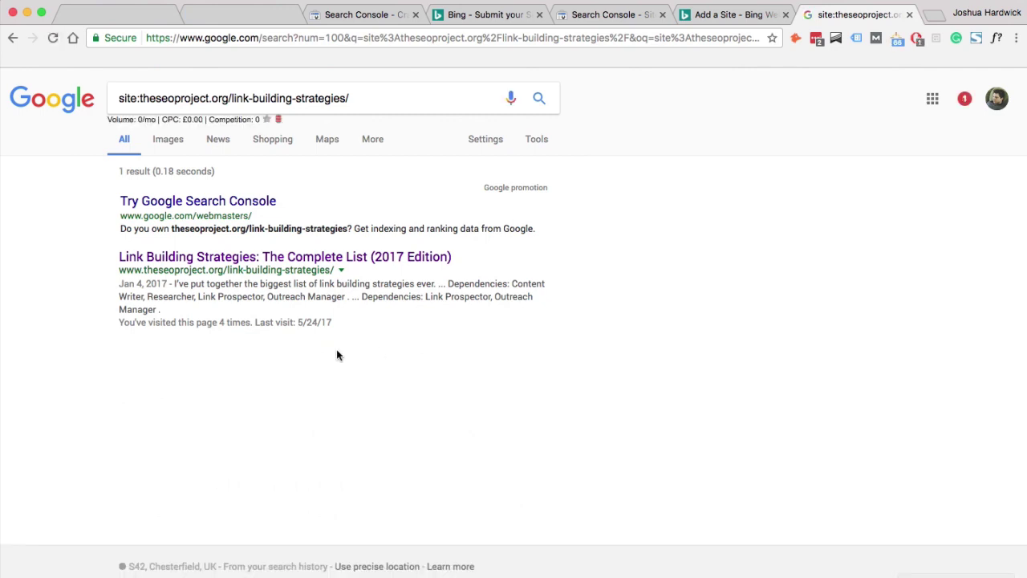
pyautogui.press('super+r')
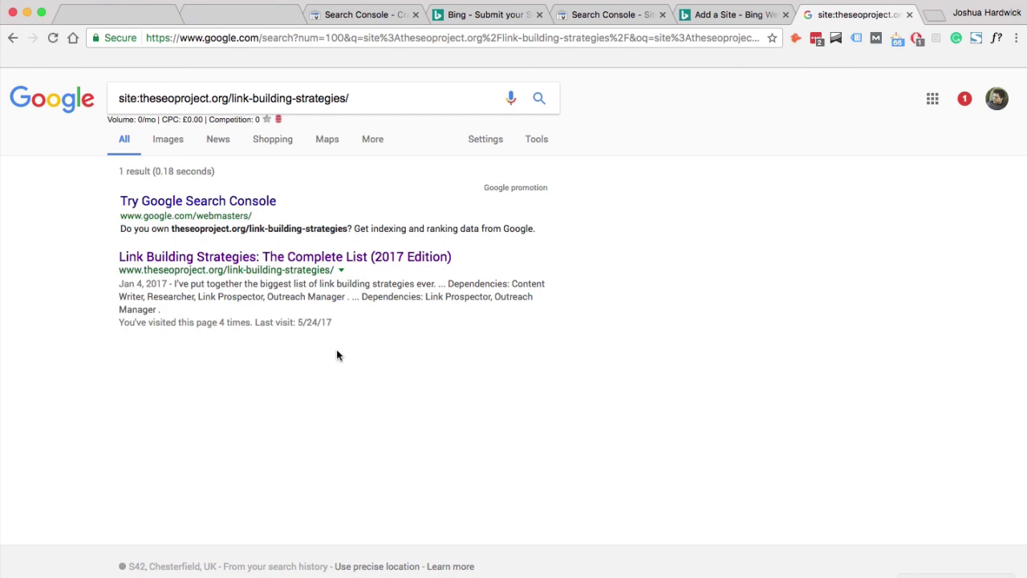